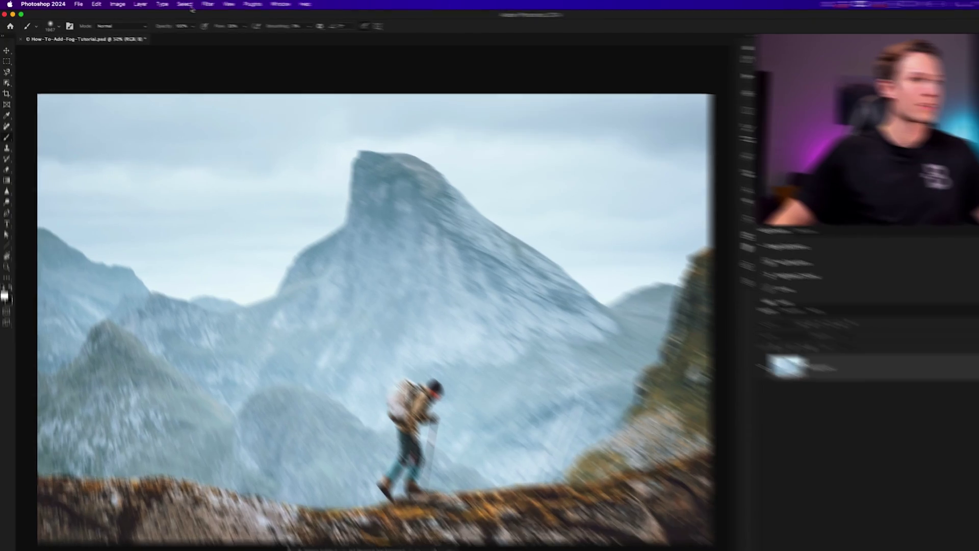
Load the saved Subject + Rocks selection around the hiker and rocky foreground
click(176, 7)
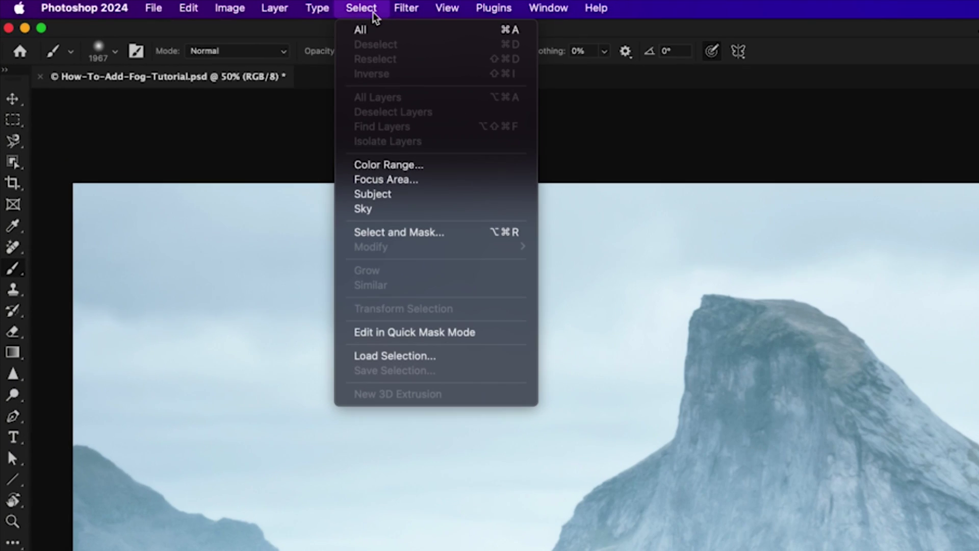
click(428, 358)
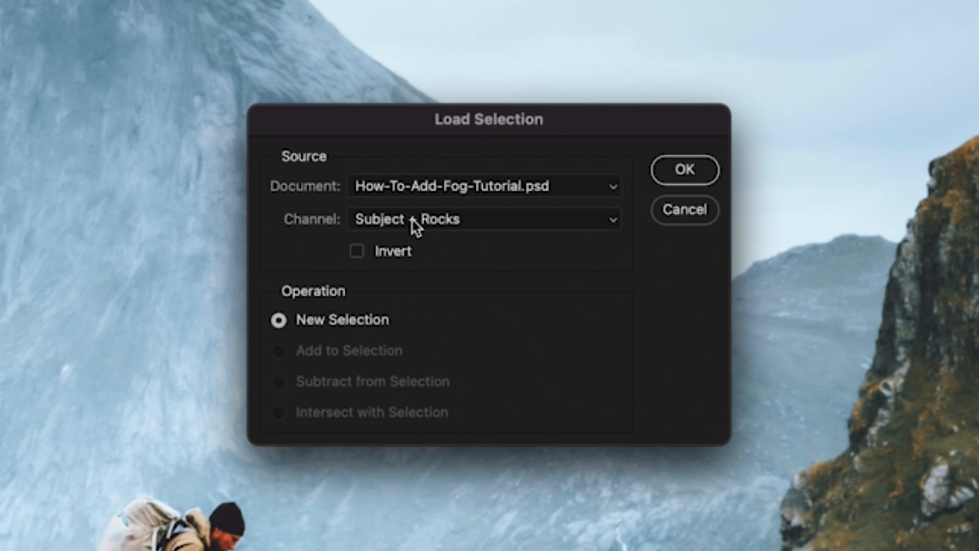
click(412, 218)
click(685, 170)
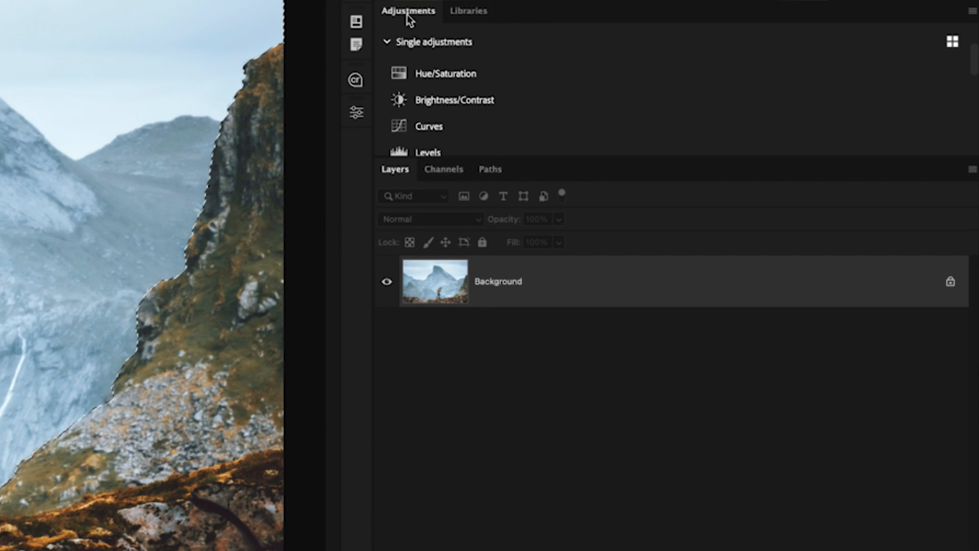
Add a Curves adjustment layer masked to the selection, discarding a first trial curve point
click(447, 128)
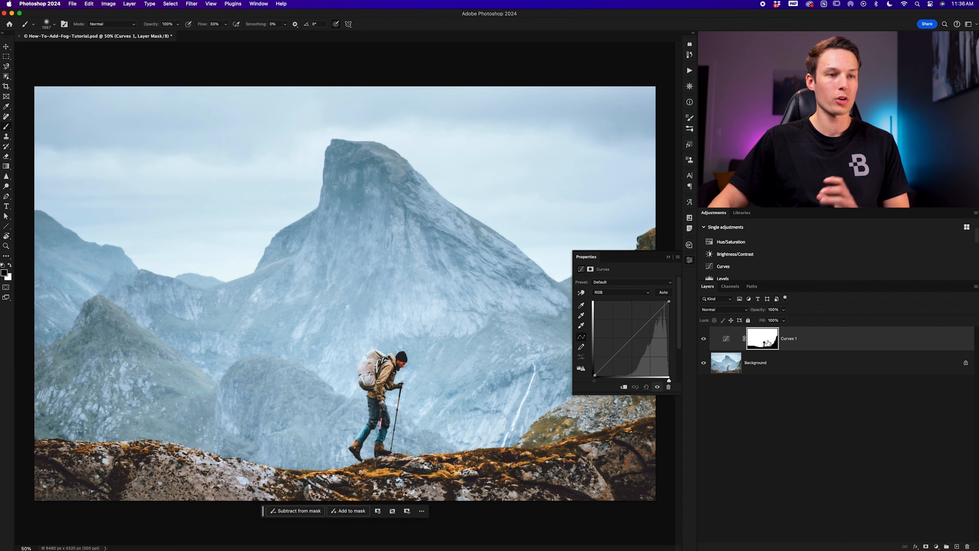
drag(634, 338, 635, 331)
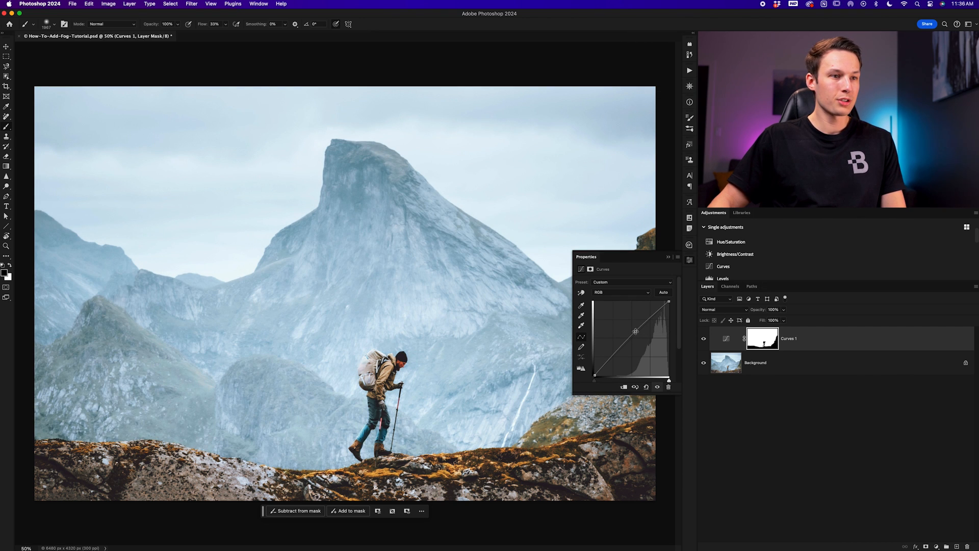
key(Delete)
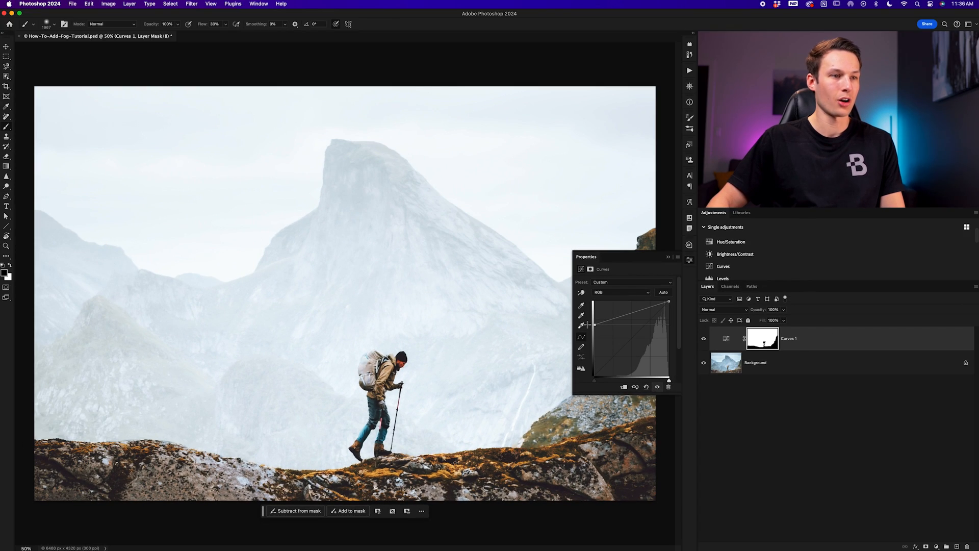
Lift the curve's shadows so the background mountains wash into a pale haze
drag(588, 324, 586, 330)
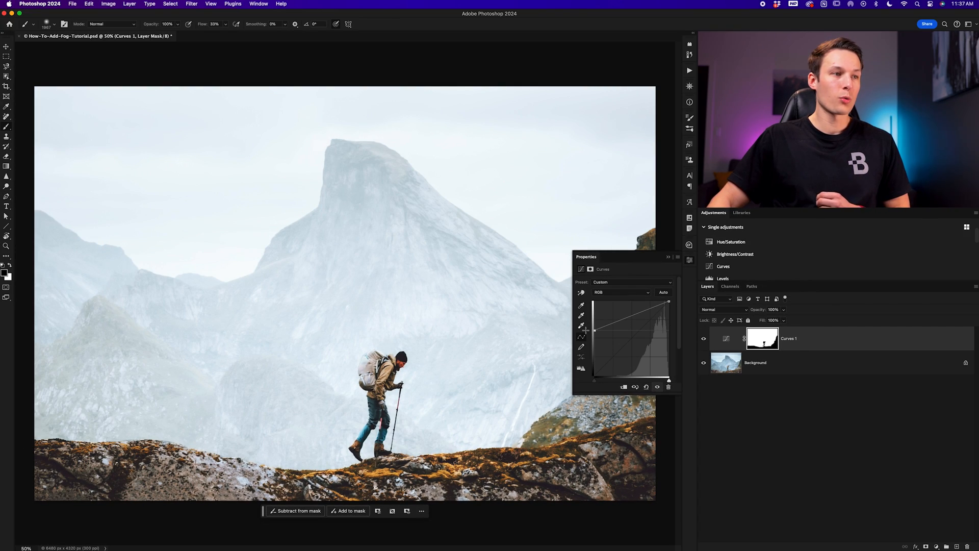
drag(586, 330, 584, 314)
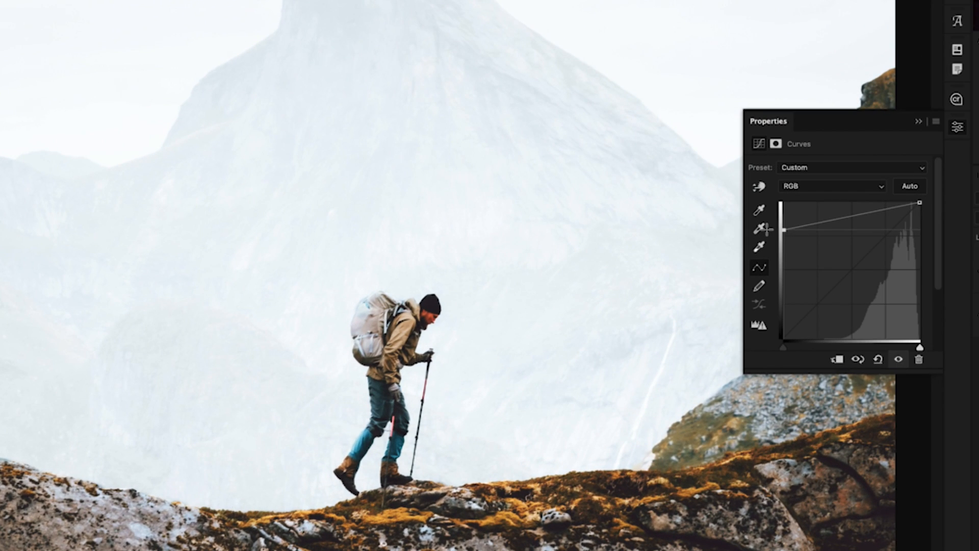
drag(764, 228, 758, 280)
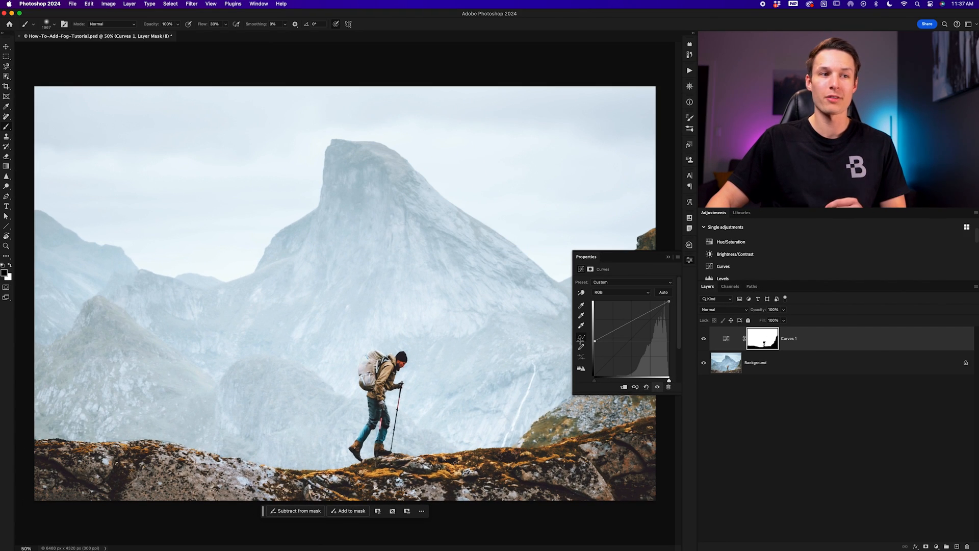
drag(581, 340, 580, 334)
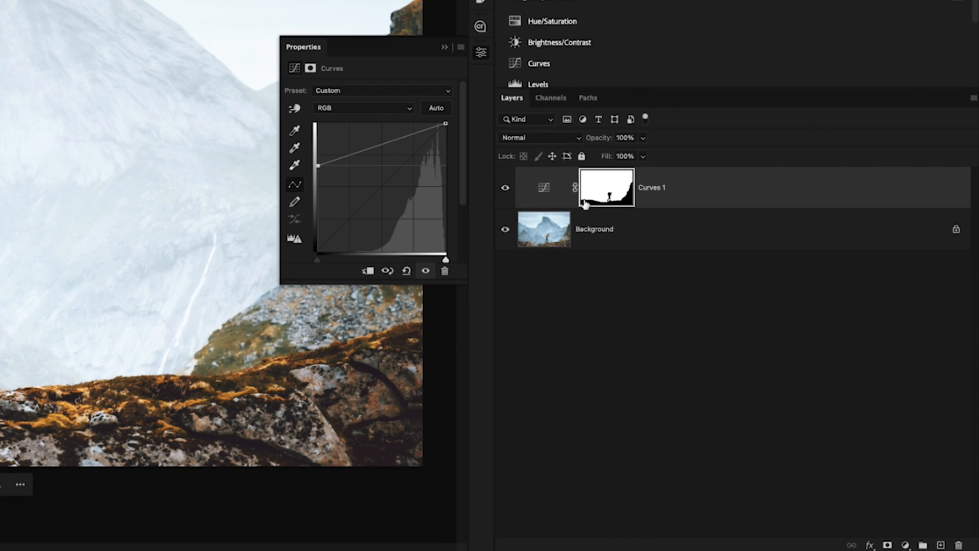
Switch to the Gradient tool with the Foreground to Transparent preset from Basics
key(g)
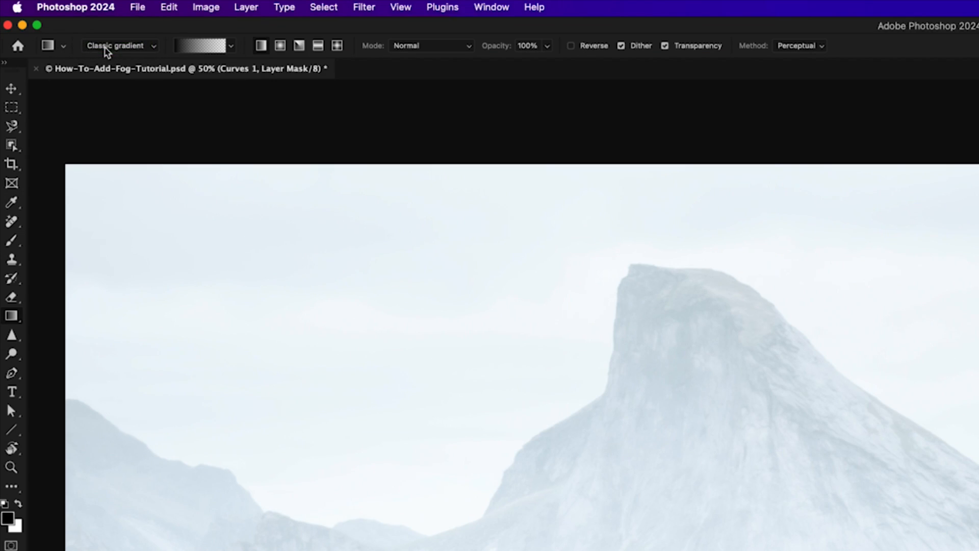
click(191, 48)
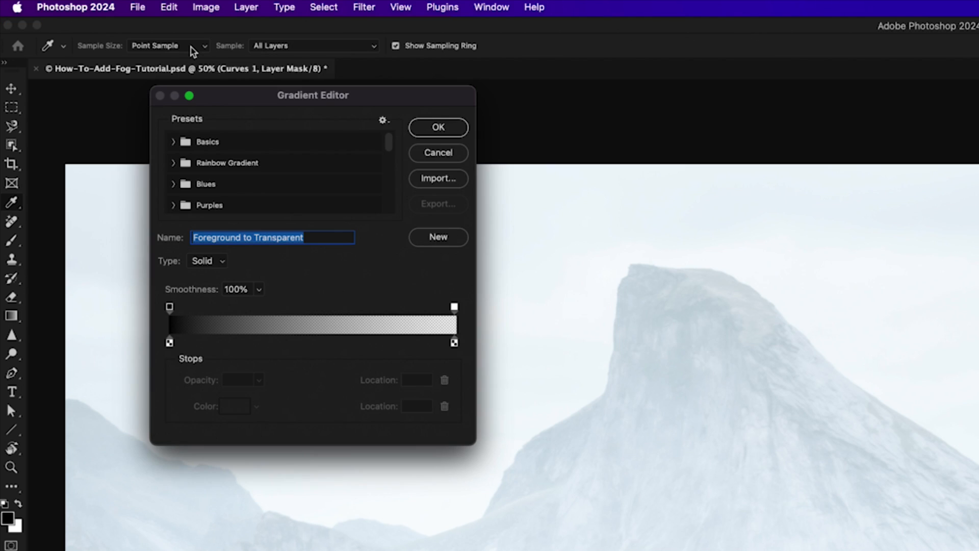
click(172, 142)
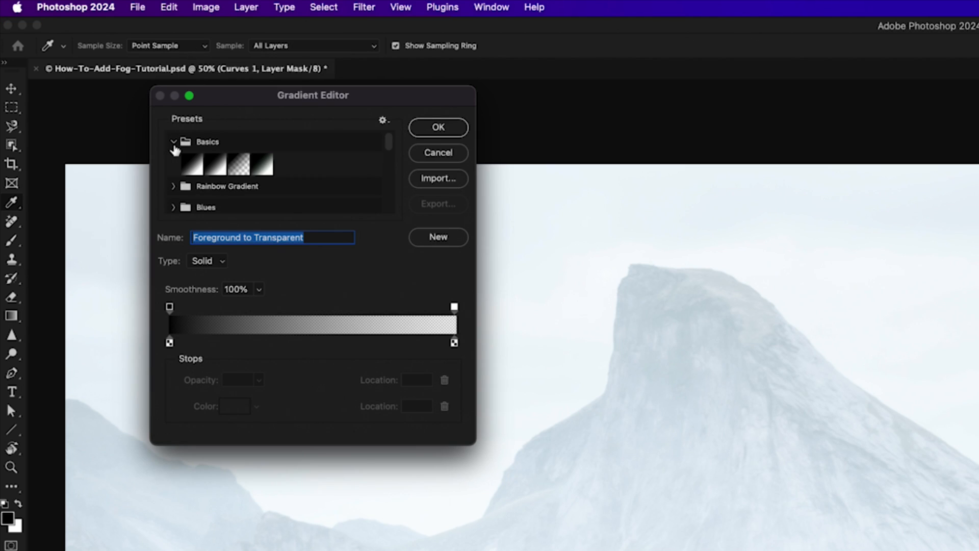
click(239, 166)
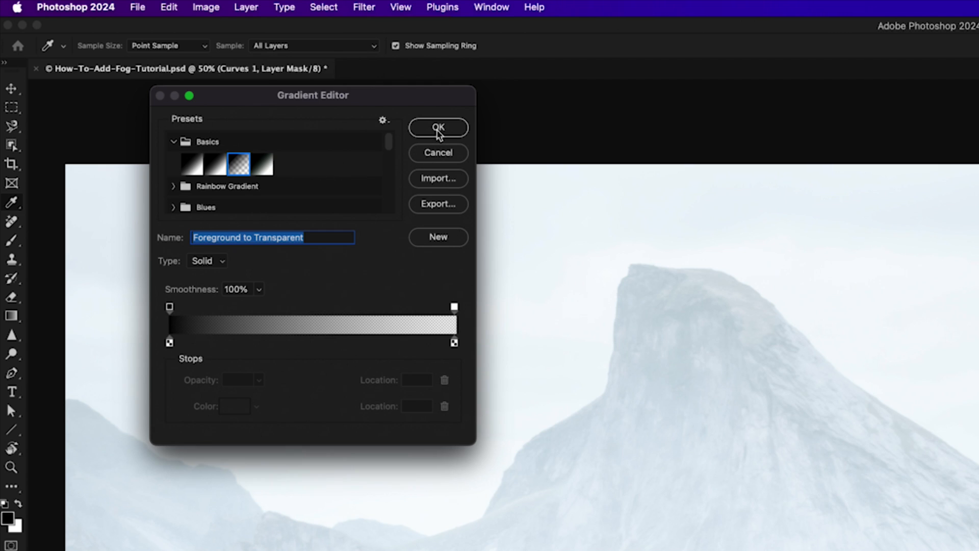
click(438, 130)
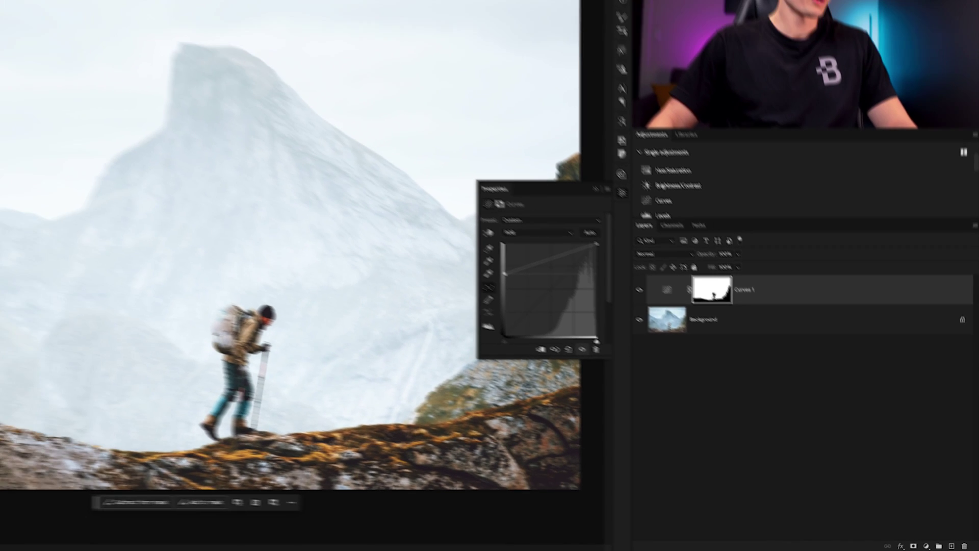
Draw a top-down gradient on the Curves 1 mask so the sky and peak keep their colour
drag(311, 63, 320, 298)
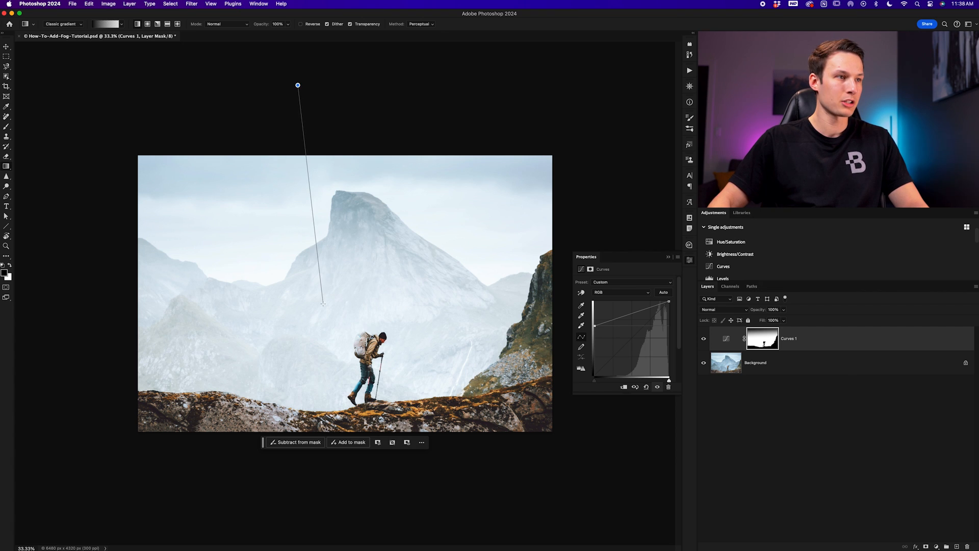
drag(323, 303, 318, 303)
drag(295, 97, 320, 402)
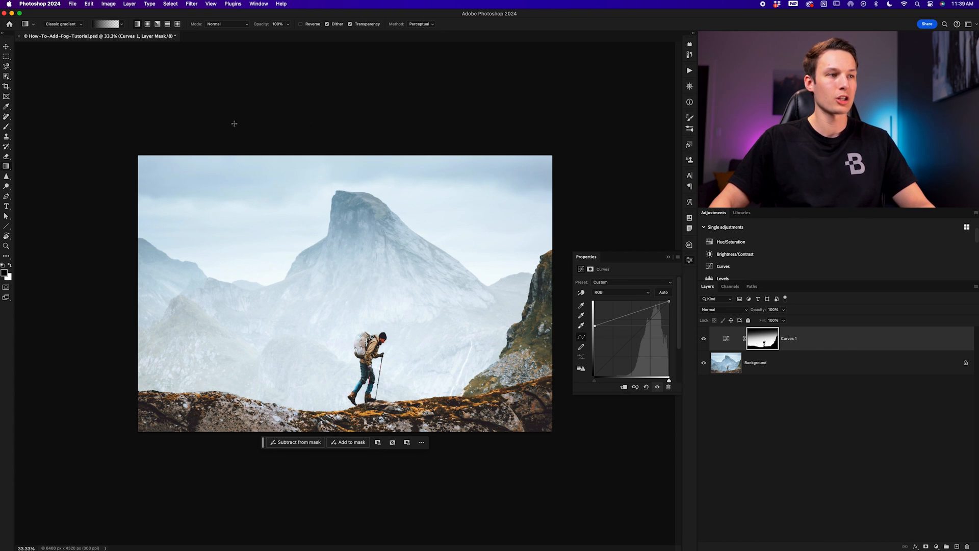
Compare the haze against the original with the layer eye and dismiss the curve settings
click(704, 341)
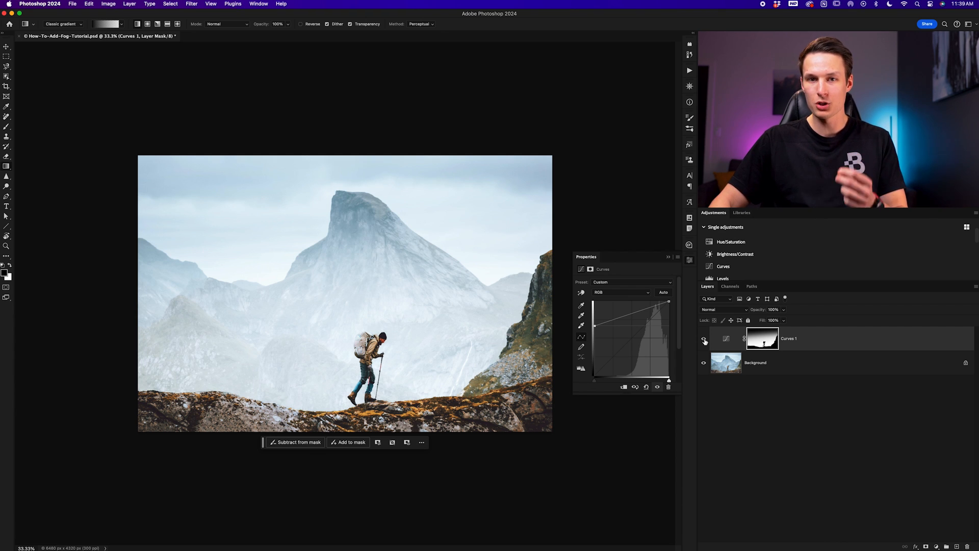
click(668, 258)
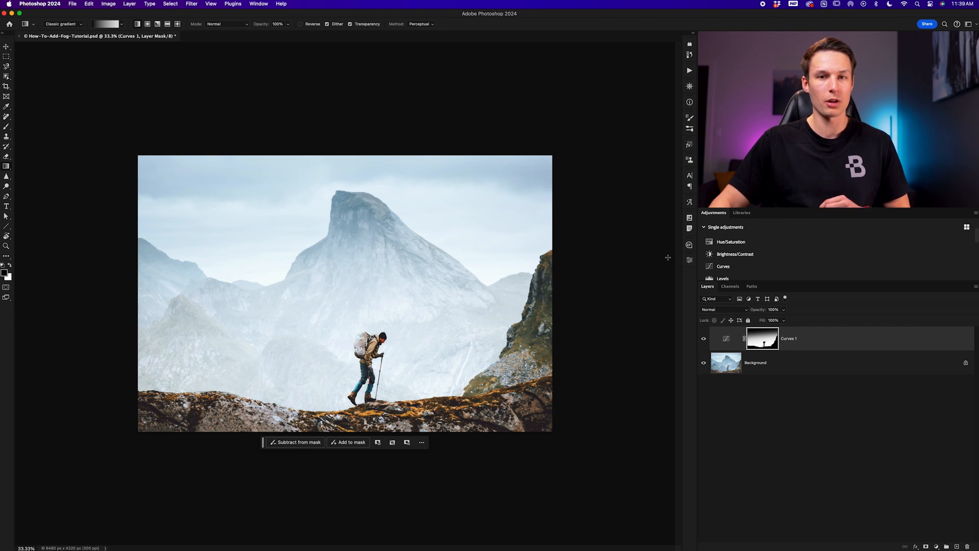
Fit the image to the window and choose Cloud Brush 20 from the Bwillcreative Cloud Brushes set
key(ctrl+0)
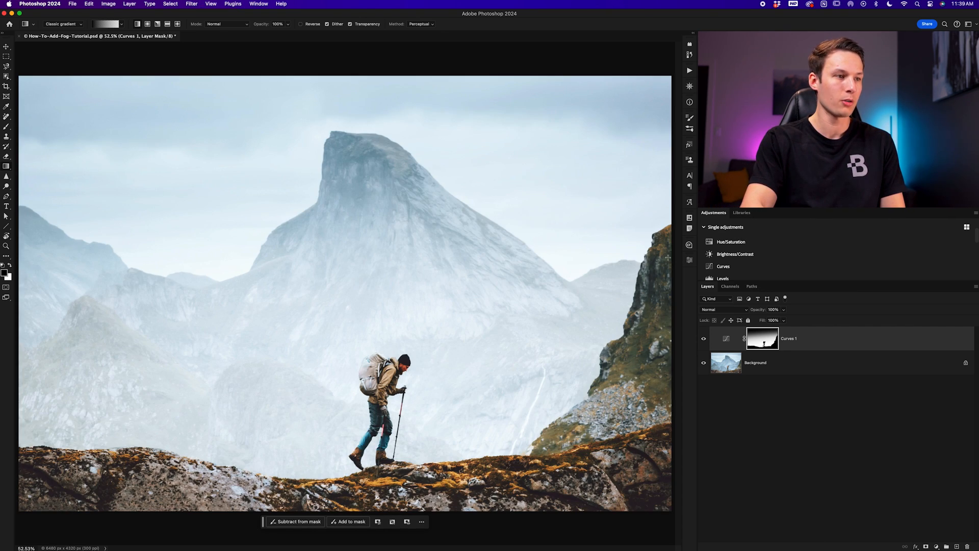
key(b)
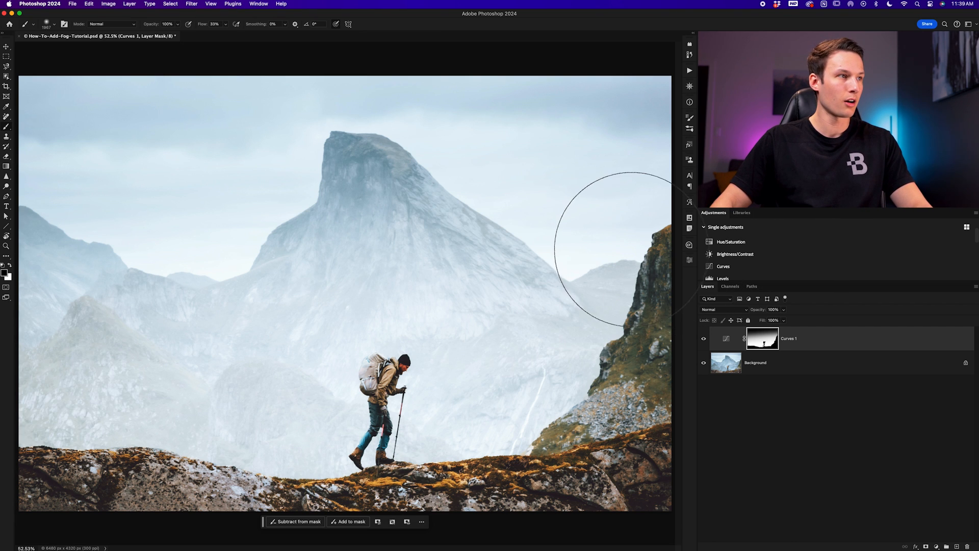
click(47, 25)
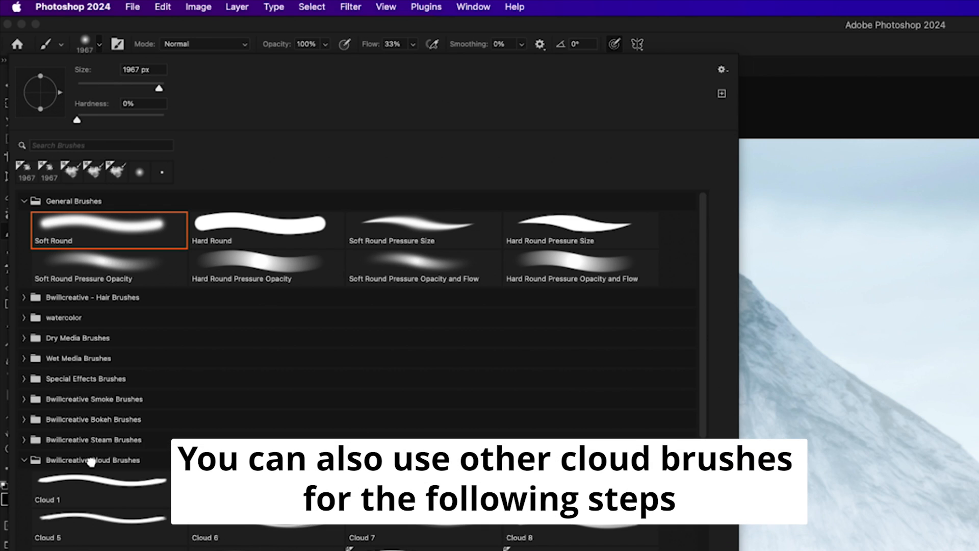
click(92, 461)
scroll(361, 367, down, 3)
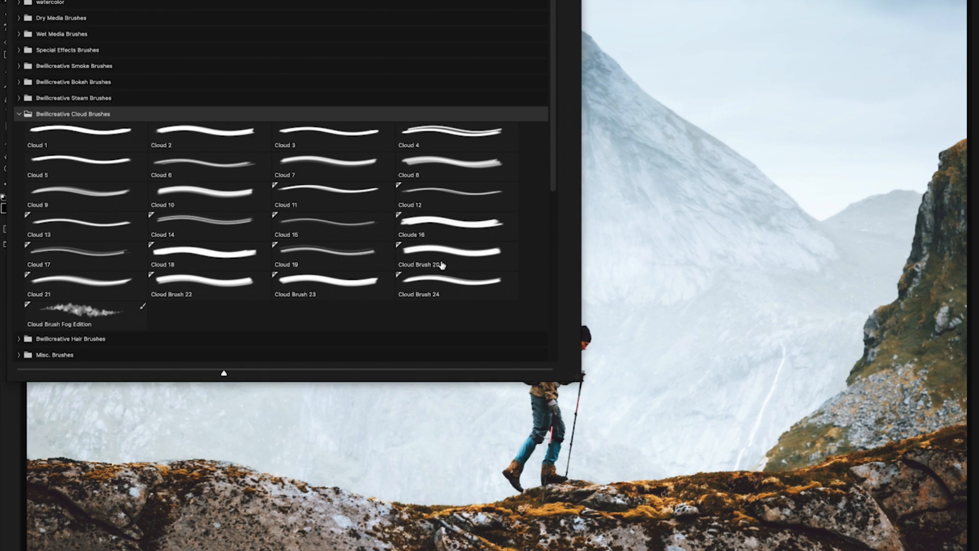
click(438, 263)
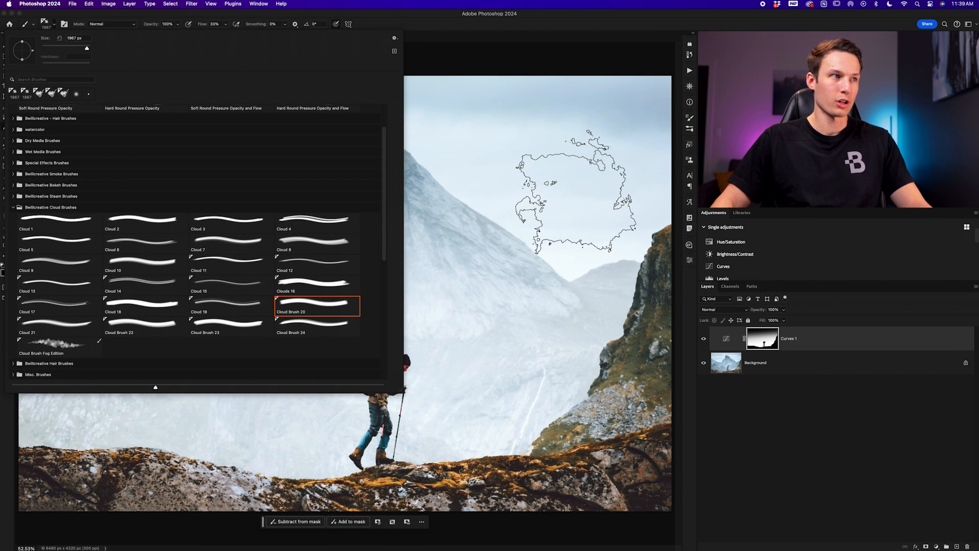
click(575, 191)
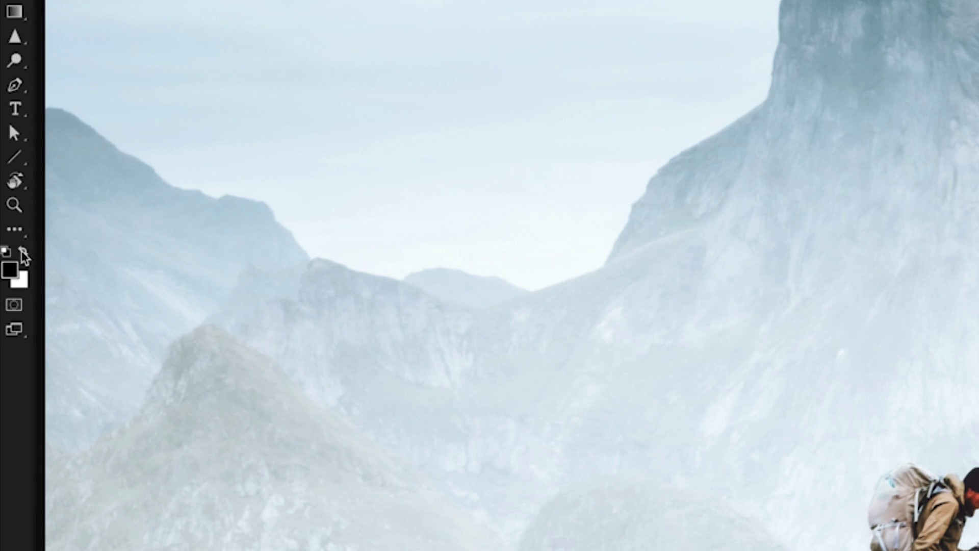
Make white the paint colour, add Shape Dynamics angle jitter and raise brush flow to 100%
click(22, 251)
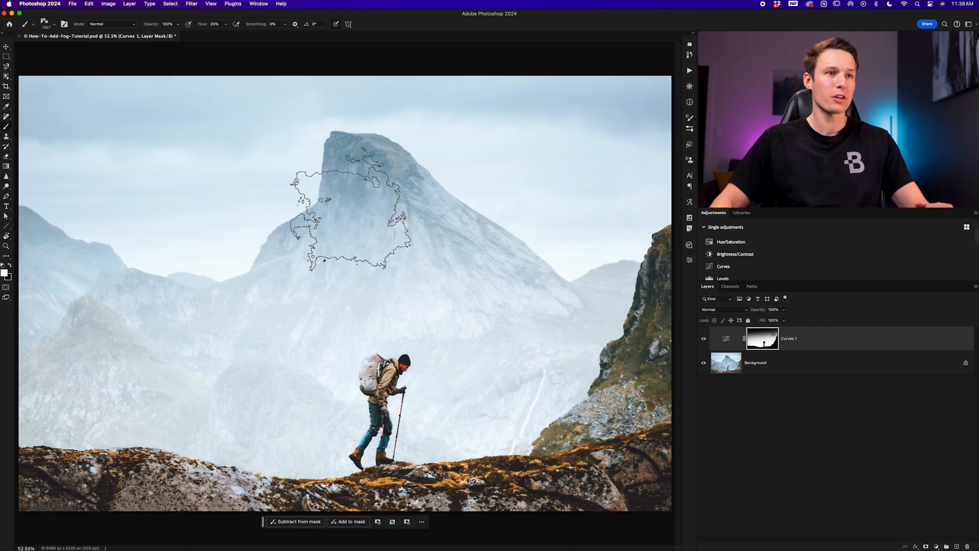
click(689, 117)
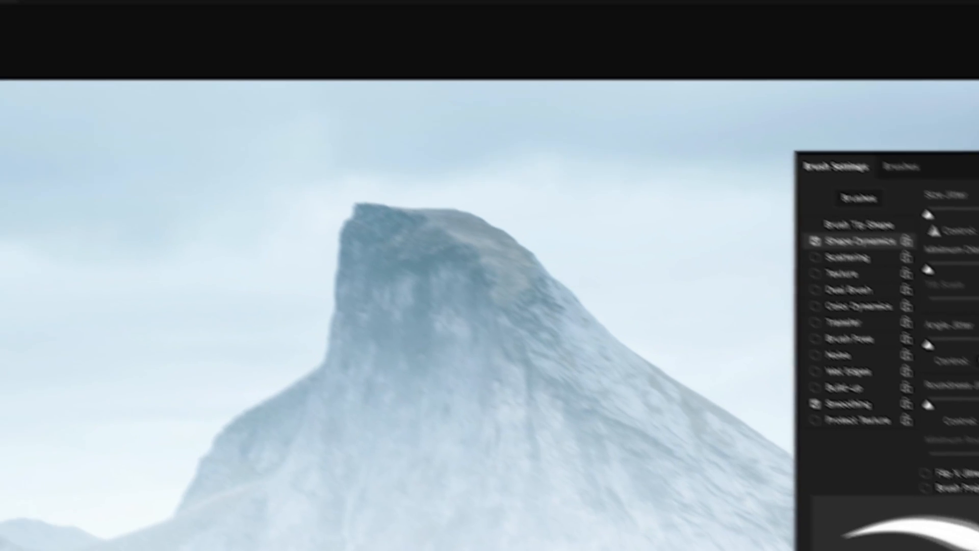
click(319, 9)
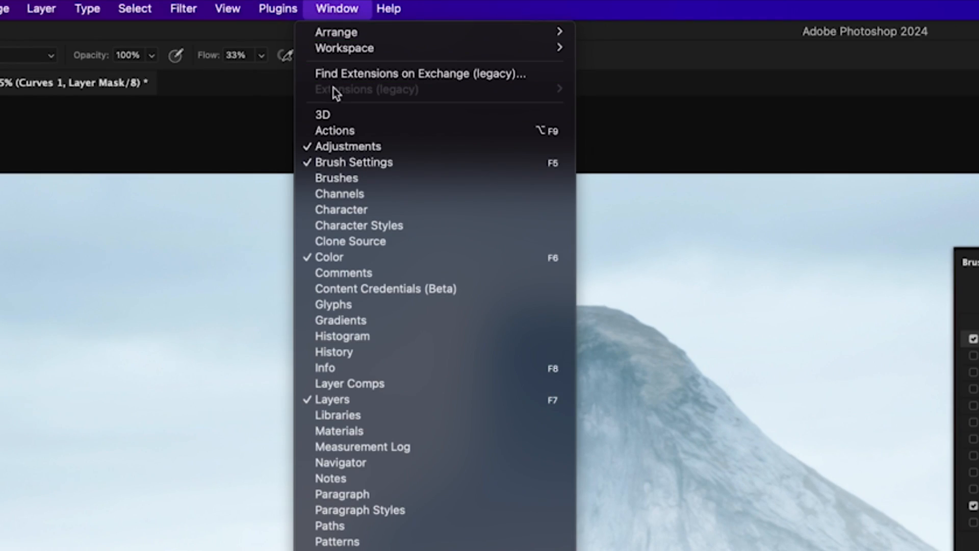
click(347, 9)
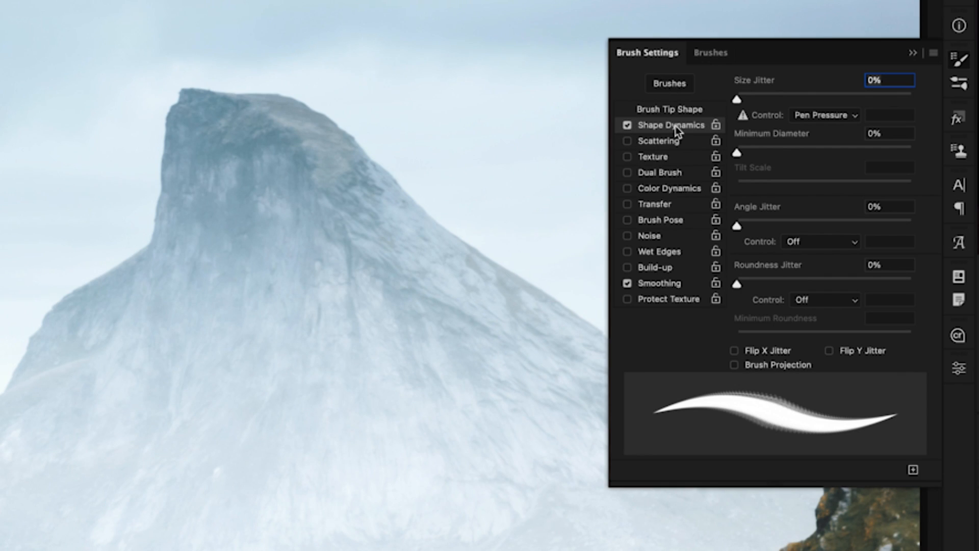
drag(739, 226, 840, 227)
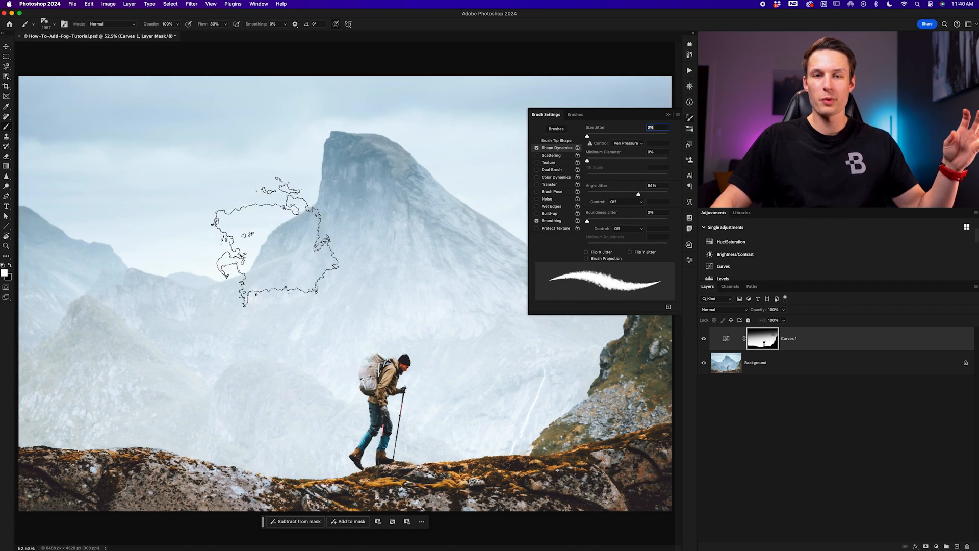
key(shift+0)
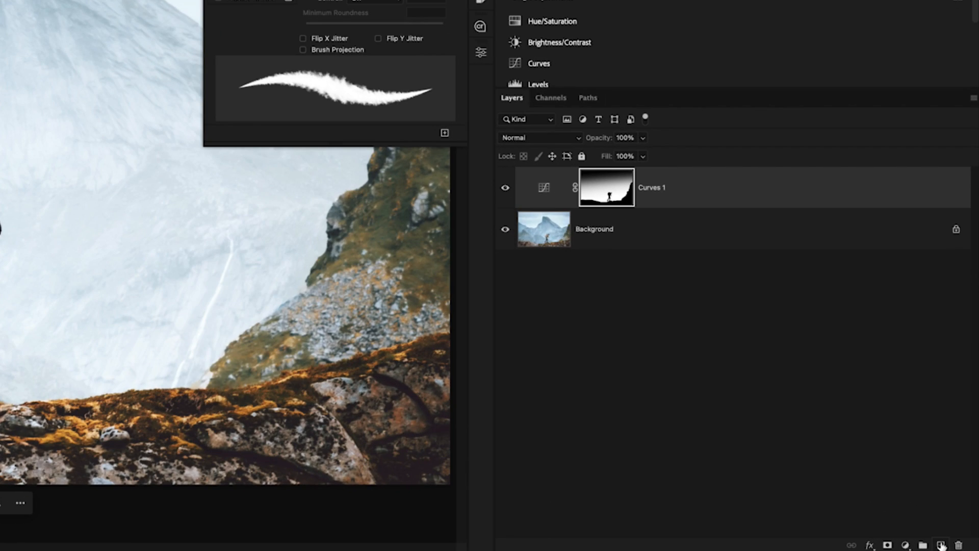
Add a new Fog Texture layer and undo a trial white fog band painted across the mountain
click(942, 546)
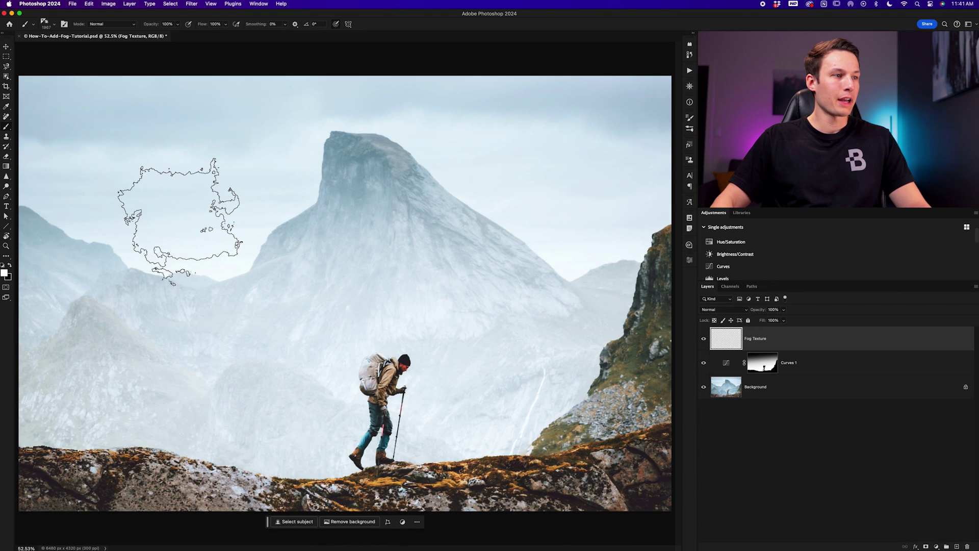
mouse_move(176, 220)
mouse_down()
mouse_move(531, 234)
mouse_move(263, 235)
mouse_move(513, 230)
mouse_up()
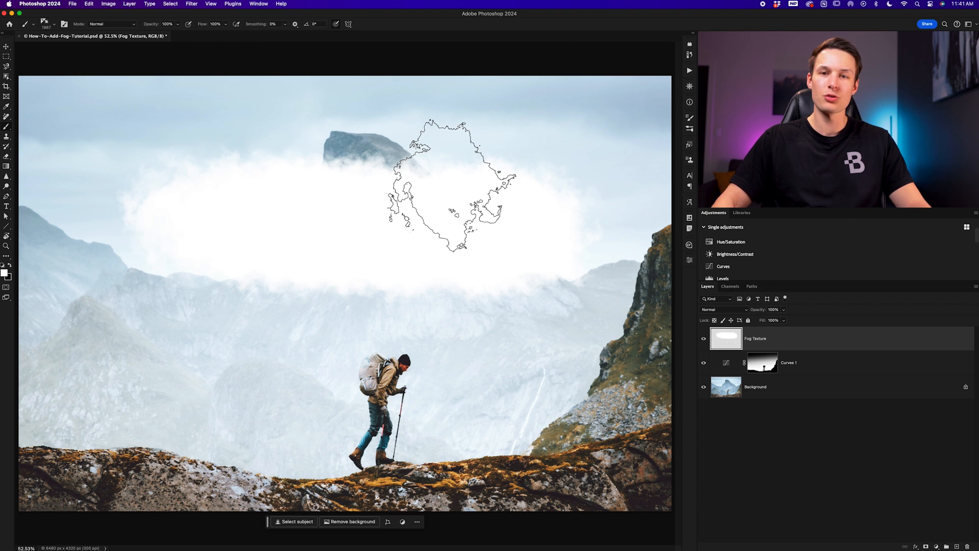
key(super+z)
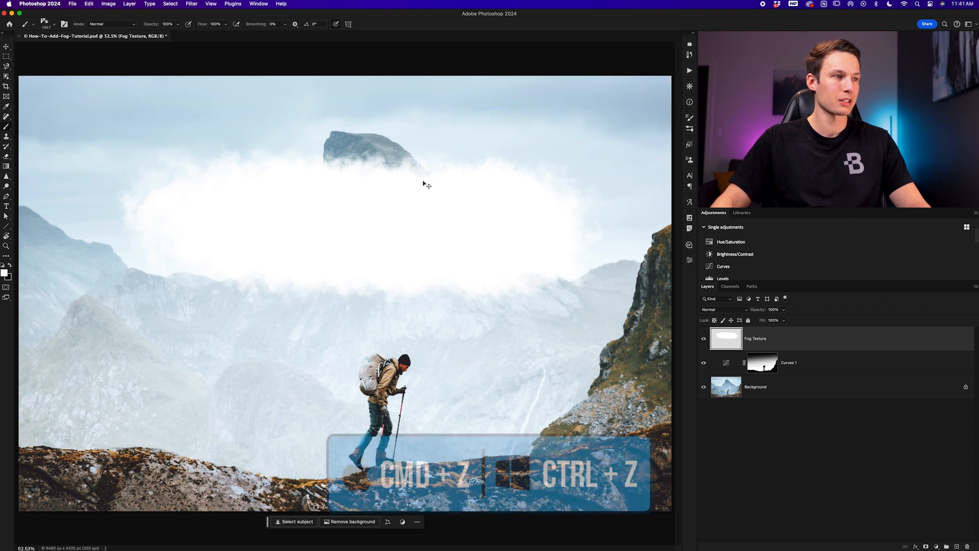
key(super+z)
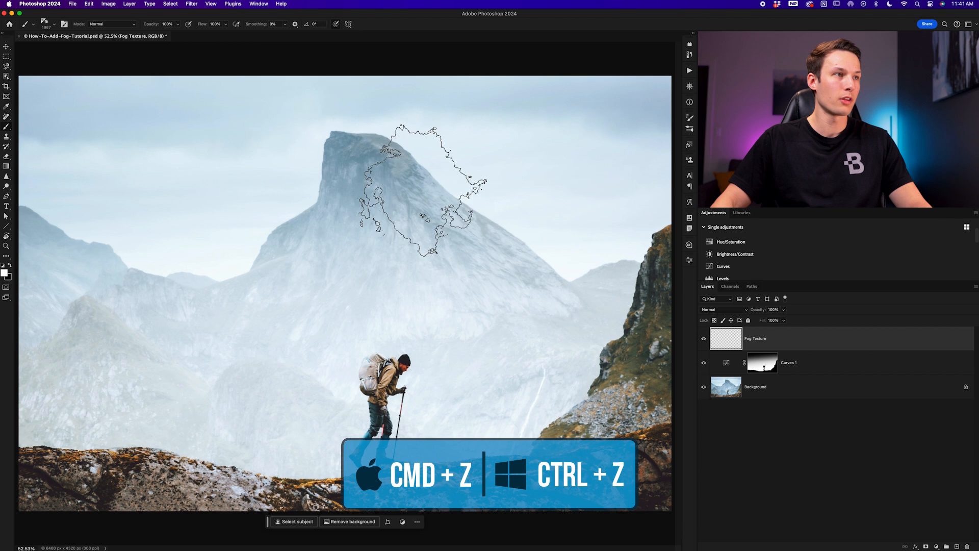
key(super+z)
click(226, 25)
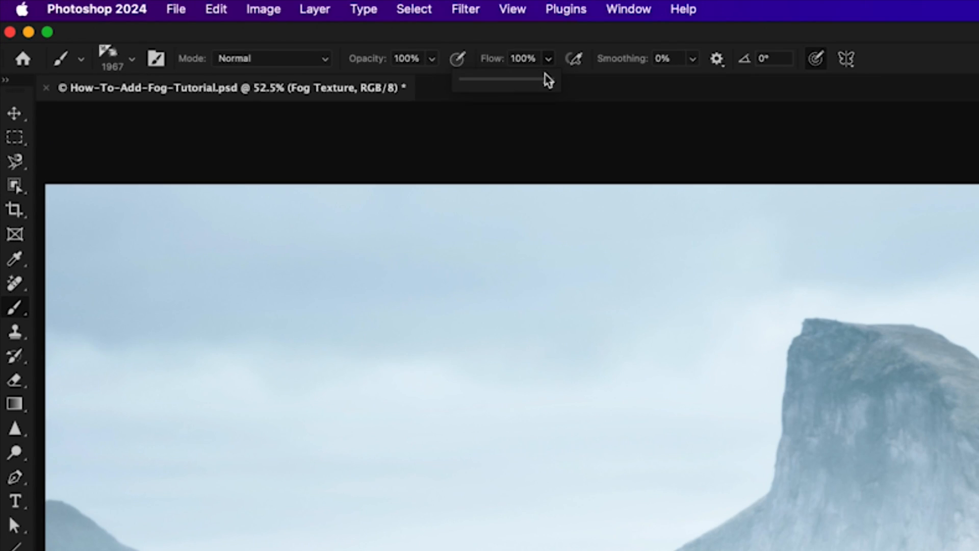
At about 52% flow, paint white cloud fog across the lower scene around the hiker
drag(500, 87, 509, 88)
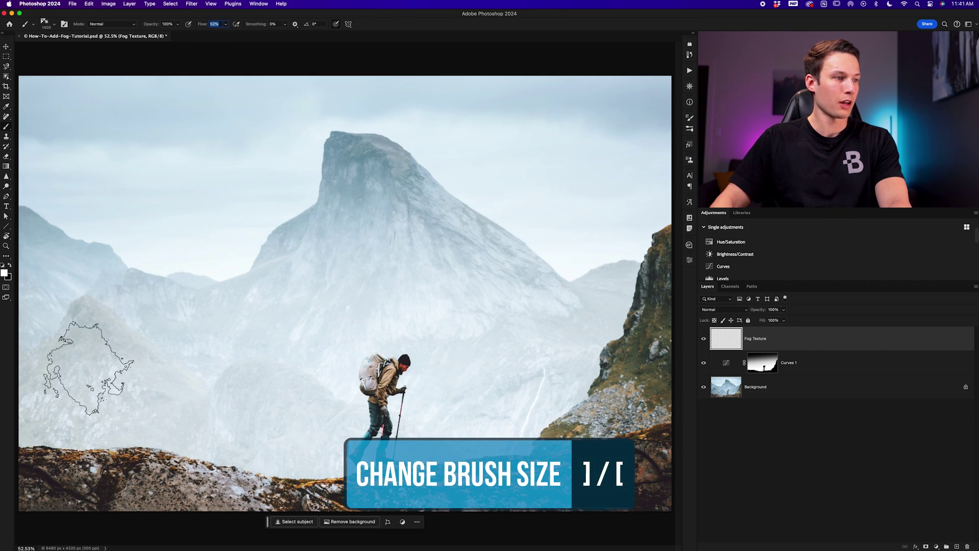
drag(88, 350, 281, 409)
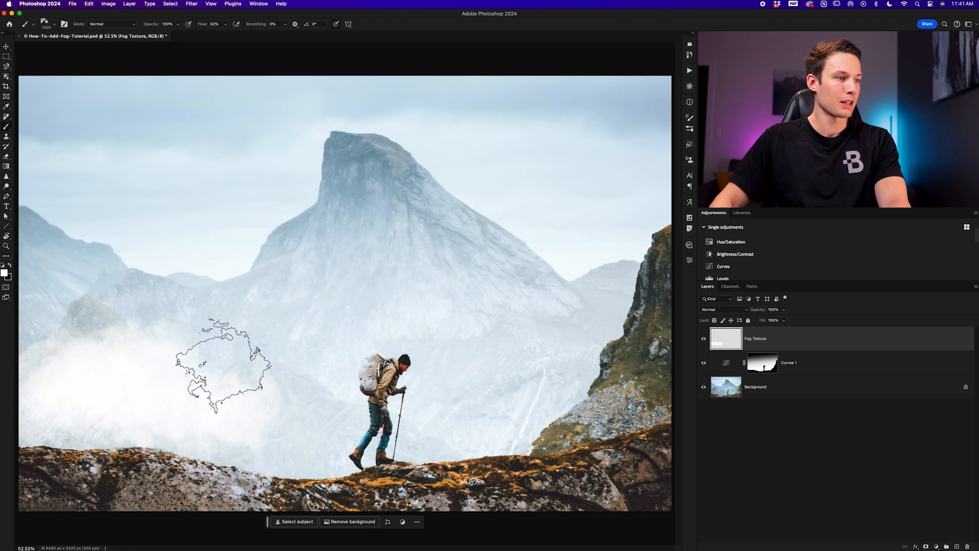
drag(281, 409, 229, 366)
drag(566, 367, 436, 421)
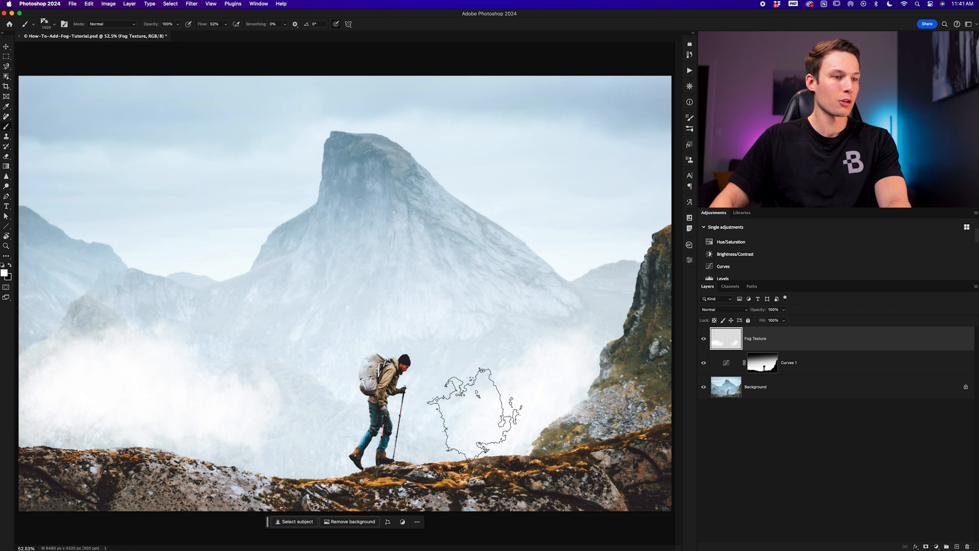
drag(579, 350, 306, 427)
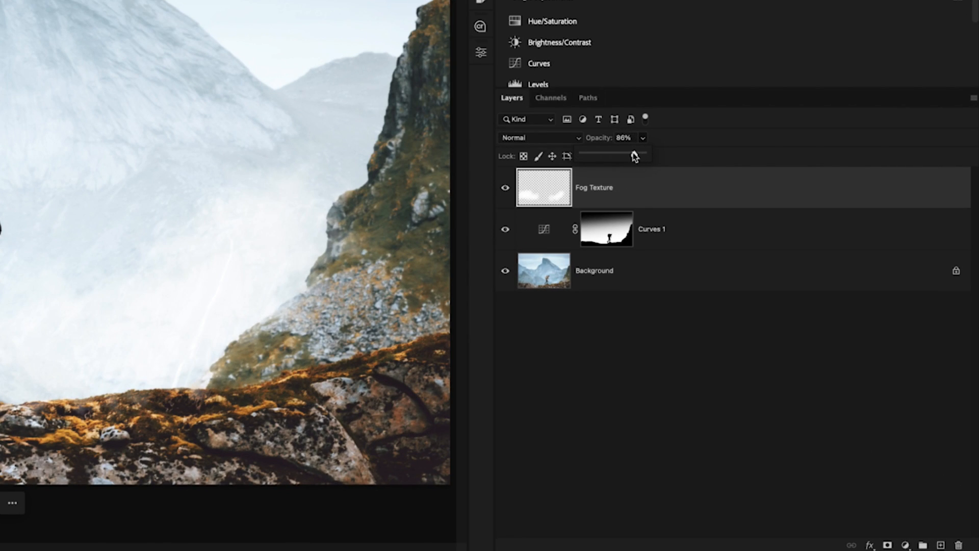
Thin the fog by lowering the layer opacity to 84% and enlarge the brush
drag(627, 156, 610, 157)
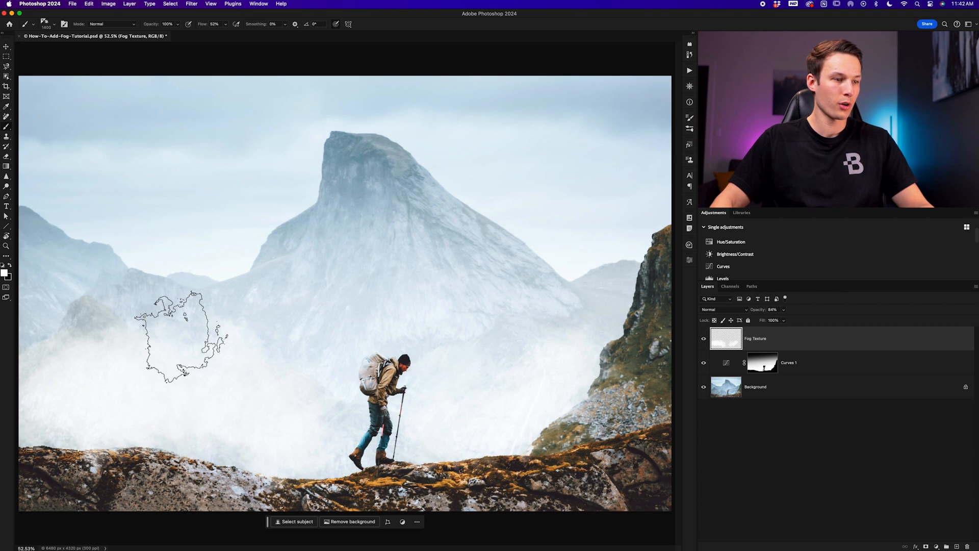
key(bracketright)
key(bracketright)
key(bracketright)
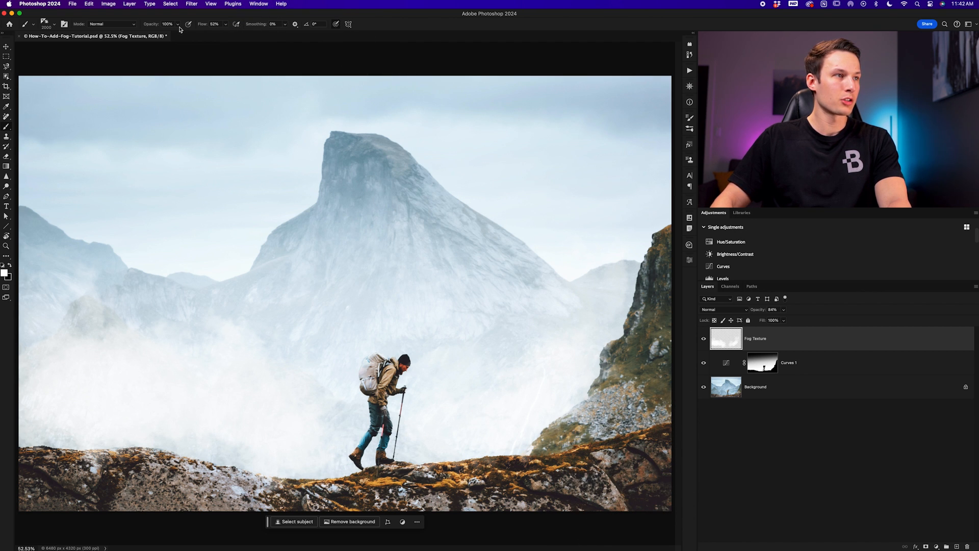
click(177, 23)
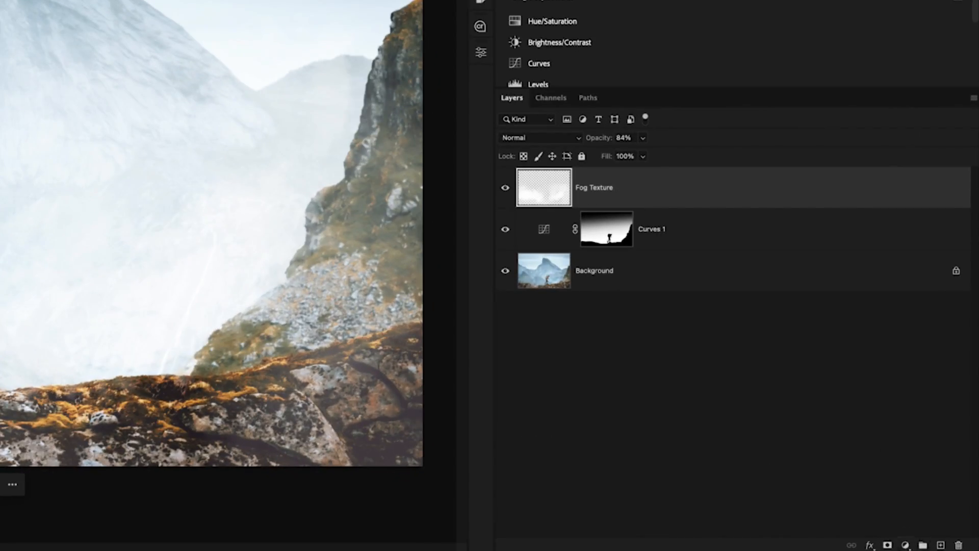
Add a layer mask to Fog Texture and paint out soft patches on both sides of the hiker
click(887, 544)
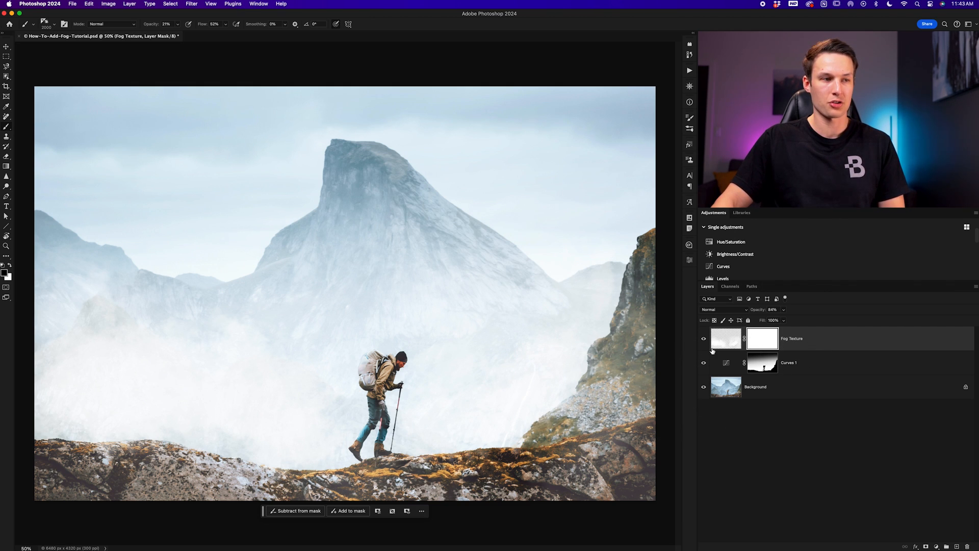
mouse_move(273, 361)
mouse_down()
mouse_move(186, 360)
mouse_move(142, 328)
mouse_up()
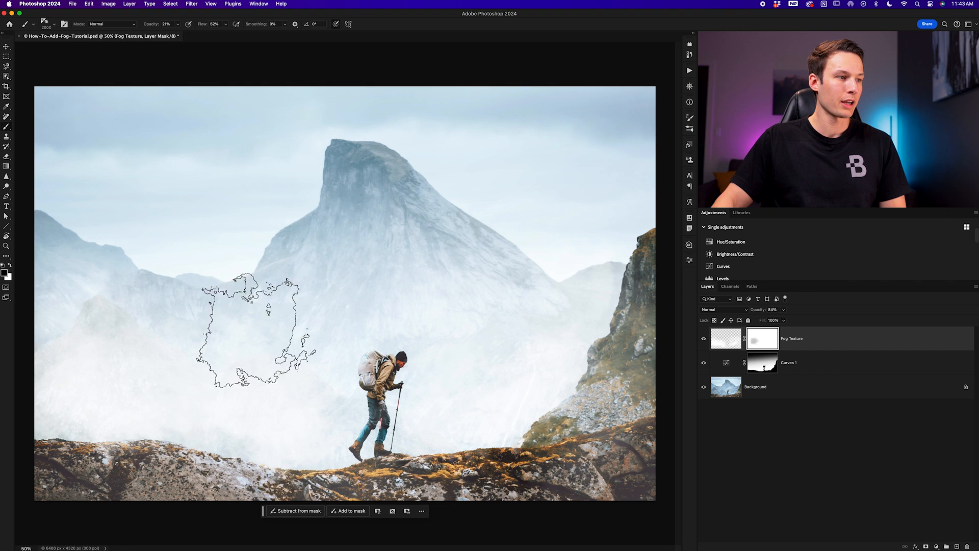
mouse_move(470, 340)
mouse_down()
mouse_move(449, 328)
mouse_move(480, 308)
mouse_up()
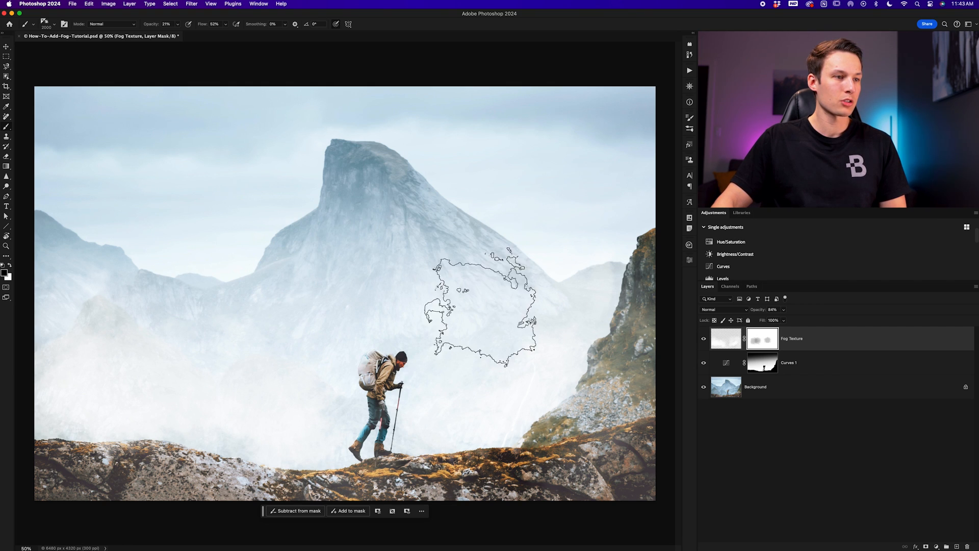
drag(197, 393, 285, 358)
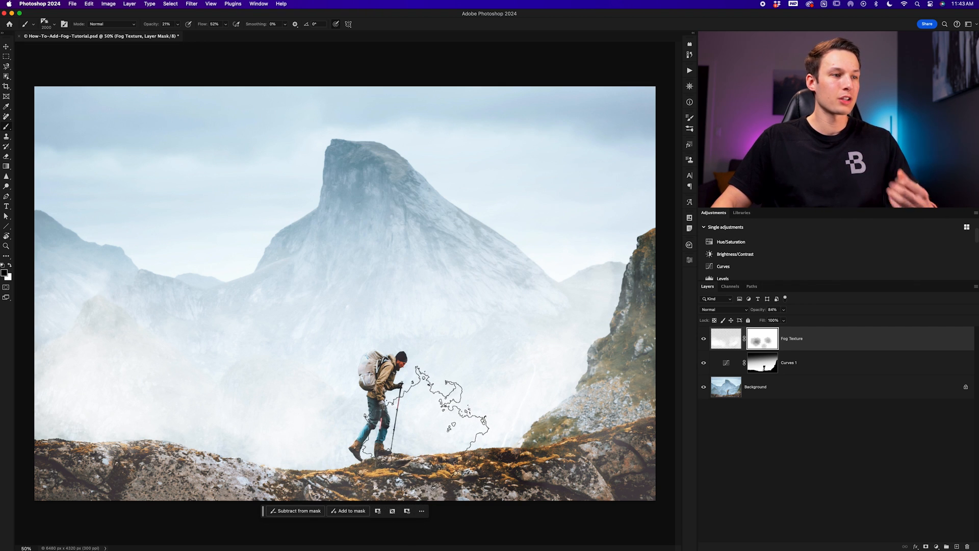
alt+click(704, 389)
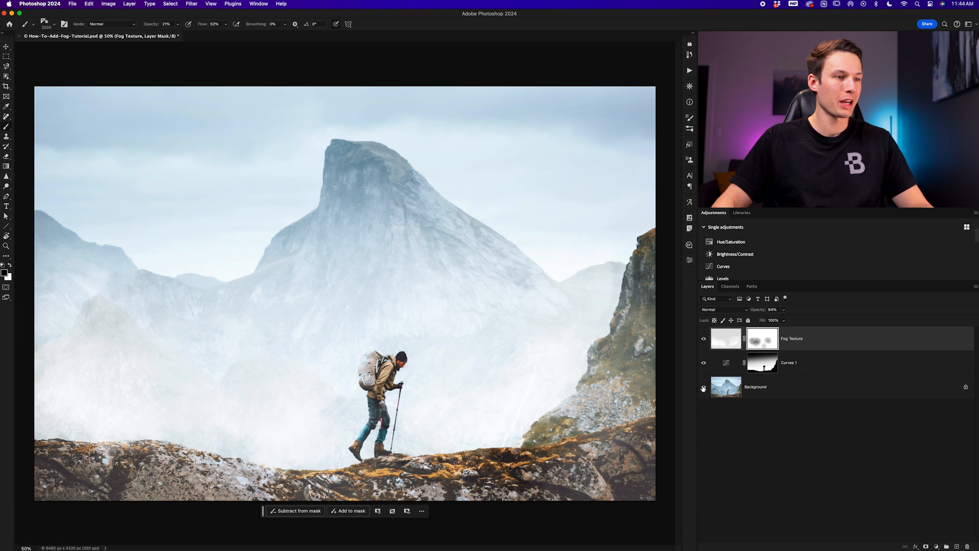
alt+click(703, 388)
alt+click(703, 388)
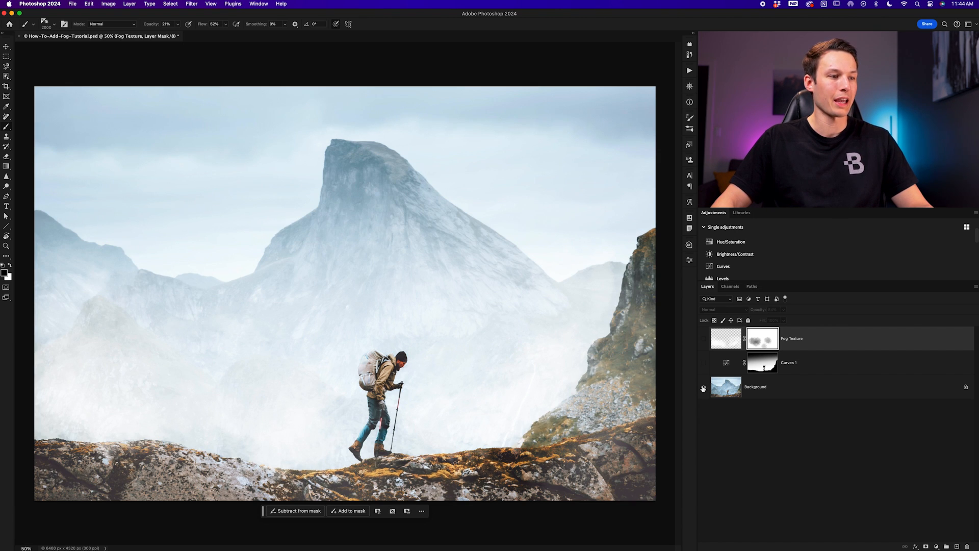